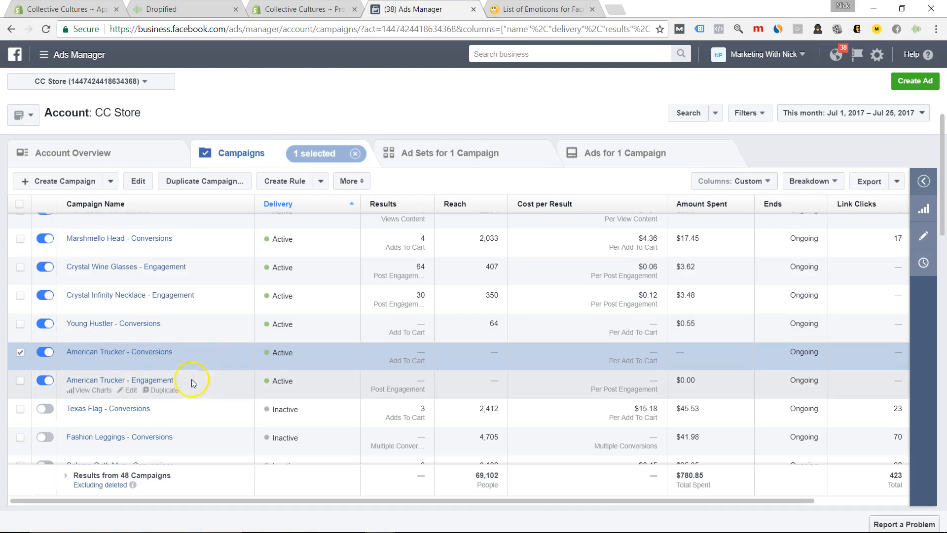
# Step: Duplicate the US - 30+ ad set of the American Trucker - Conversions campaign
pyautogui.click(111, 352)
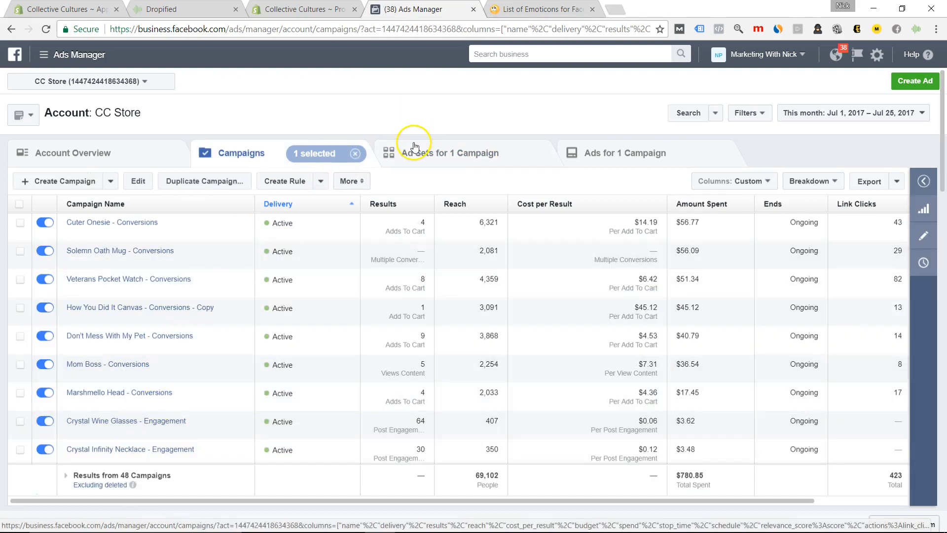
pyautogui.click(414, 147)
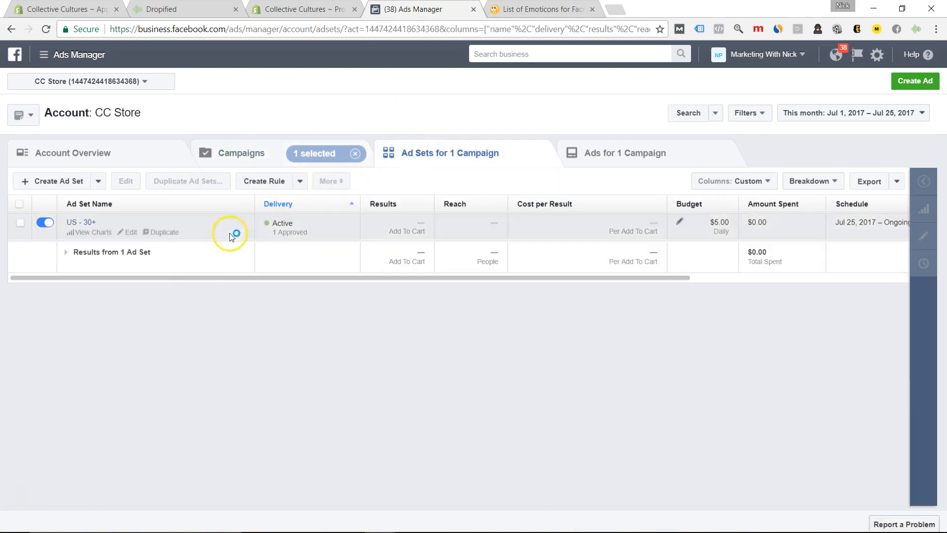
pyautogui.click(156, 232)
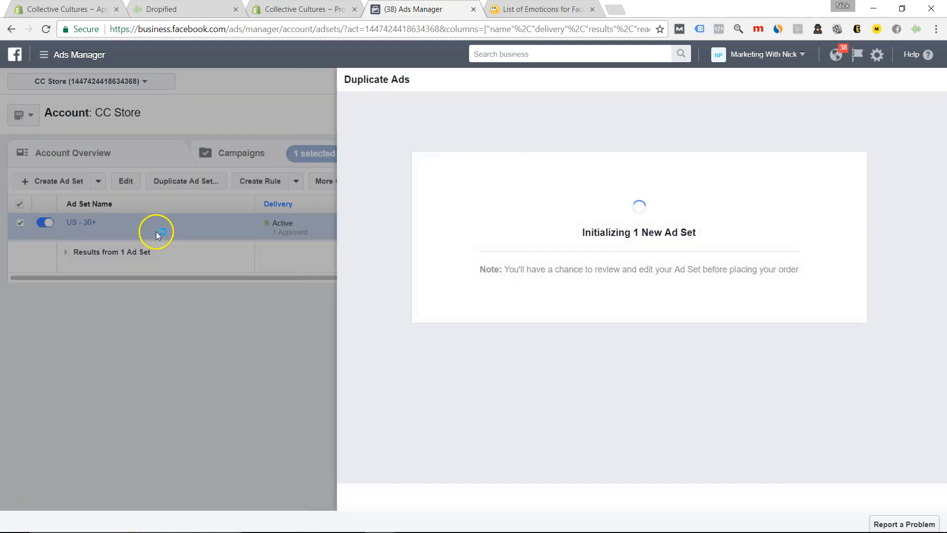
pyautogui.click(839, 495)
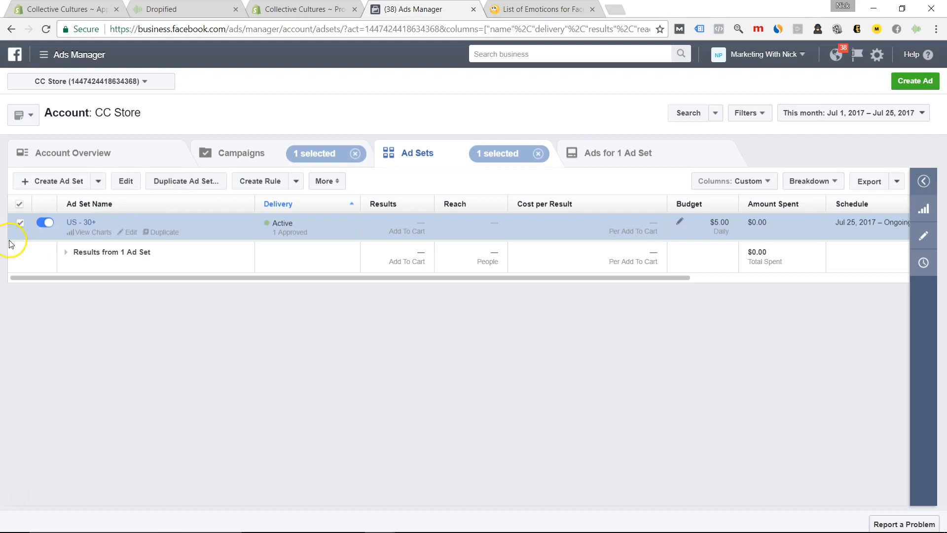
pyautogui.moveTo(123, 238)
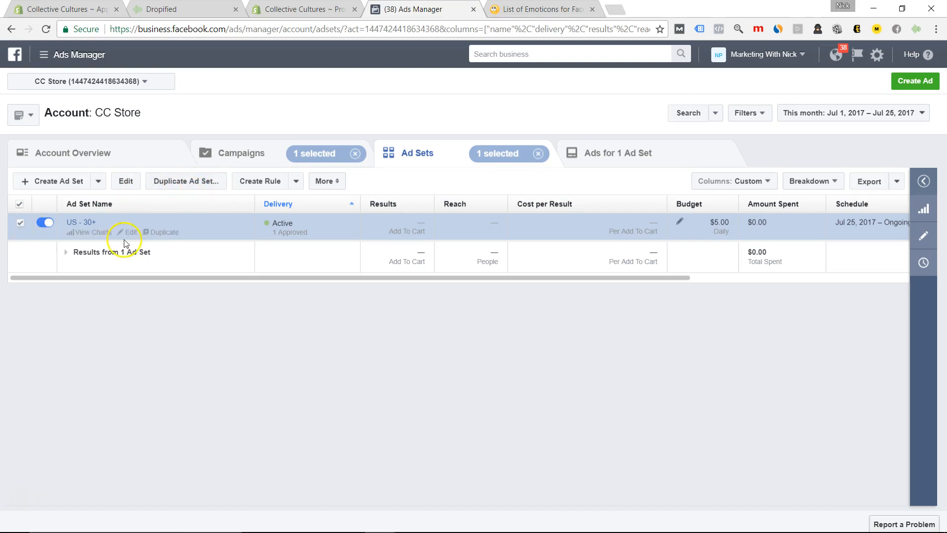
pyautogui.click(158, 235)
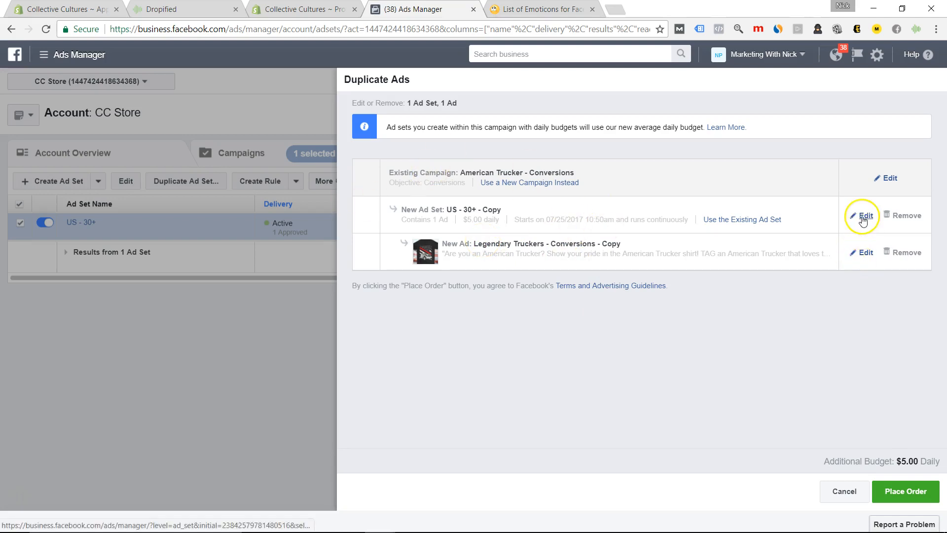
# Step: Open the copied ad set for editing and remove all its additional interests from the detailed targeting
pyautogui.click(487, 251)
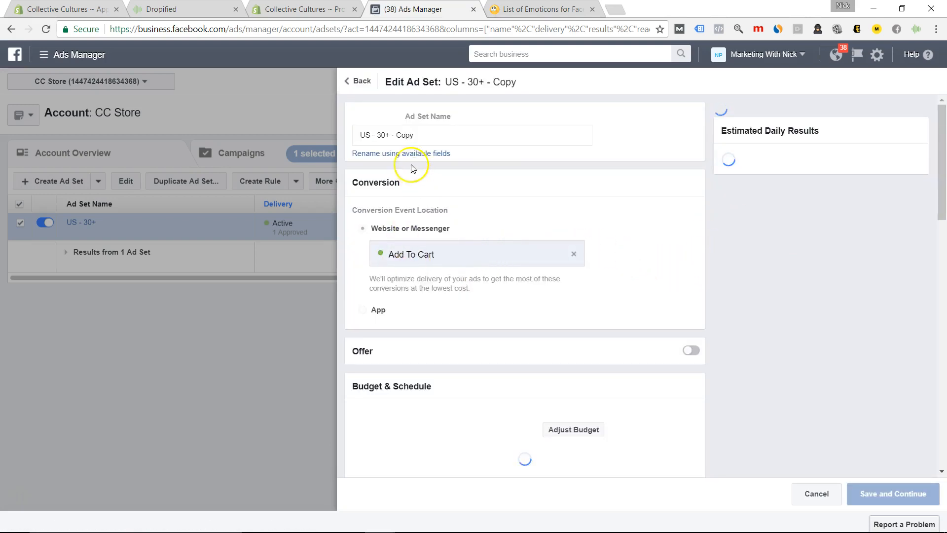
pyautogui.scroll(-12, 525, 340)
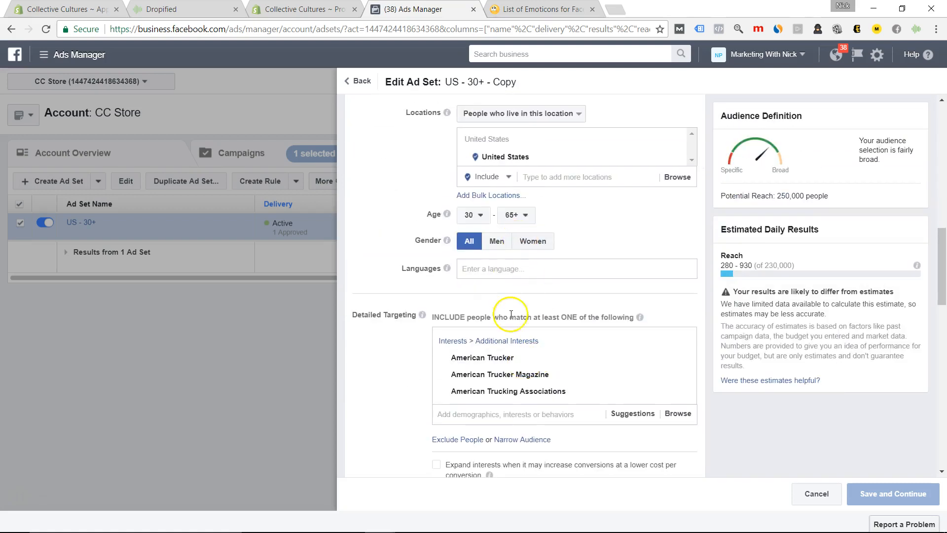
pyautogui.moveTo(624, 378)
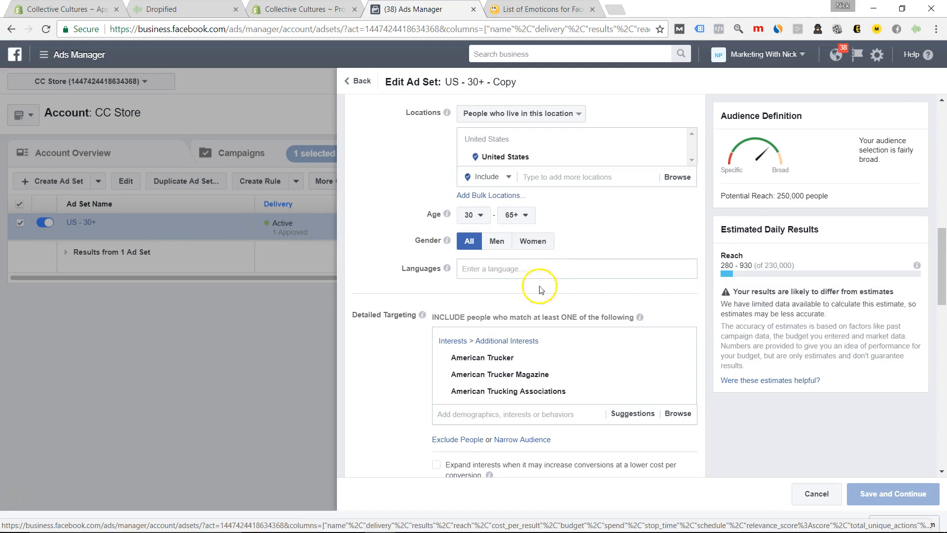
pyautogui.click(679, 344)
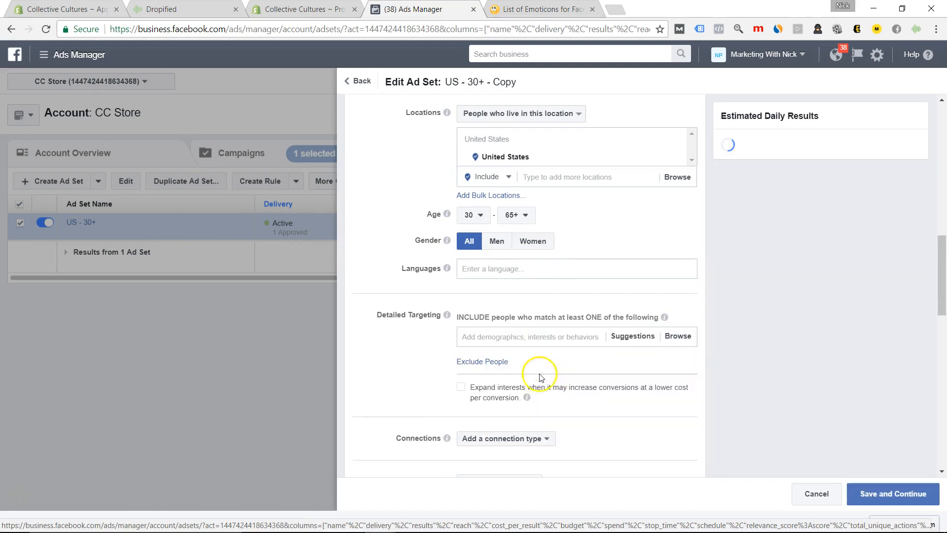
# Step: Add the Truck driver interest to the detailed targeting of the copied ad set
pyautogui.click(506, 340)
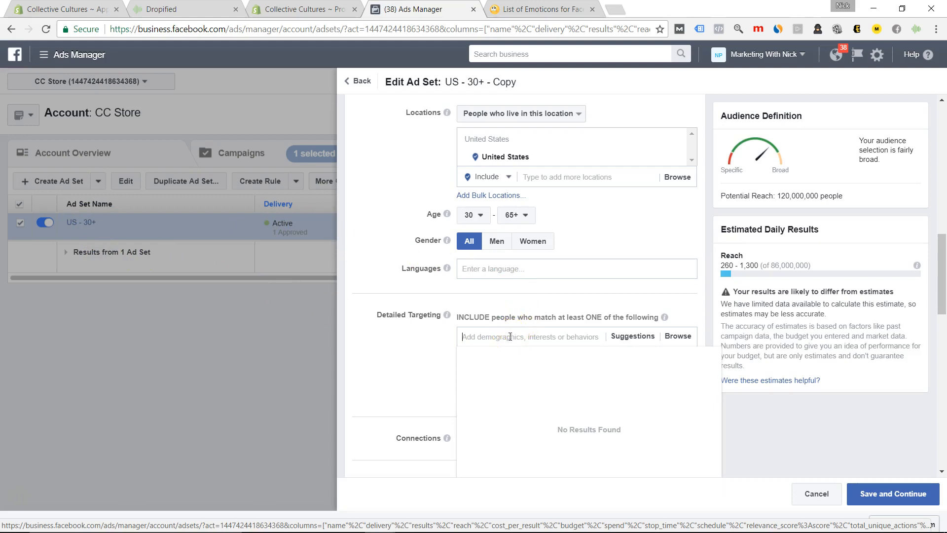
pyautogui.write('trucker')
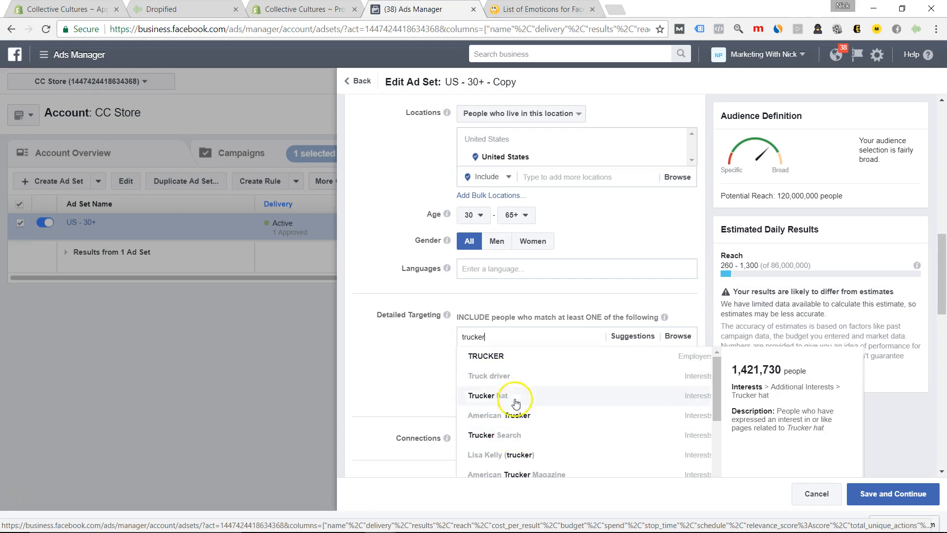
pyautogui.click(476, 376)
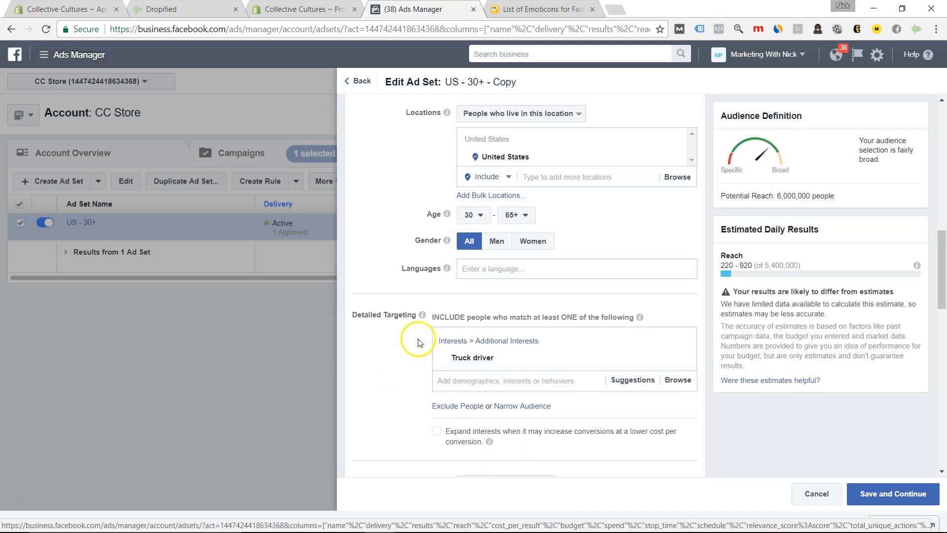
# Step: Try narrowing the audience by looking up "truck driver", and remove both the narrowing condition and the Truck driver interest
pyautogui.scroll(-3, 417, 344)
pyautogui.click(523, 282)
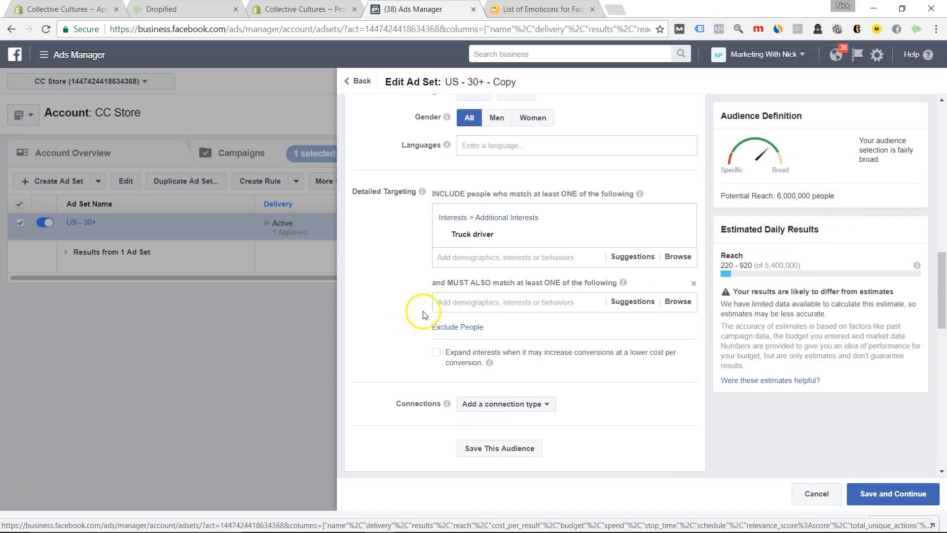
pyautogui.click(483, 302)
pyautogui.write('tuck')
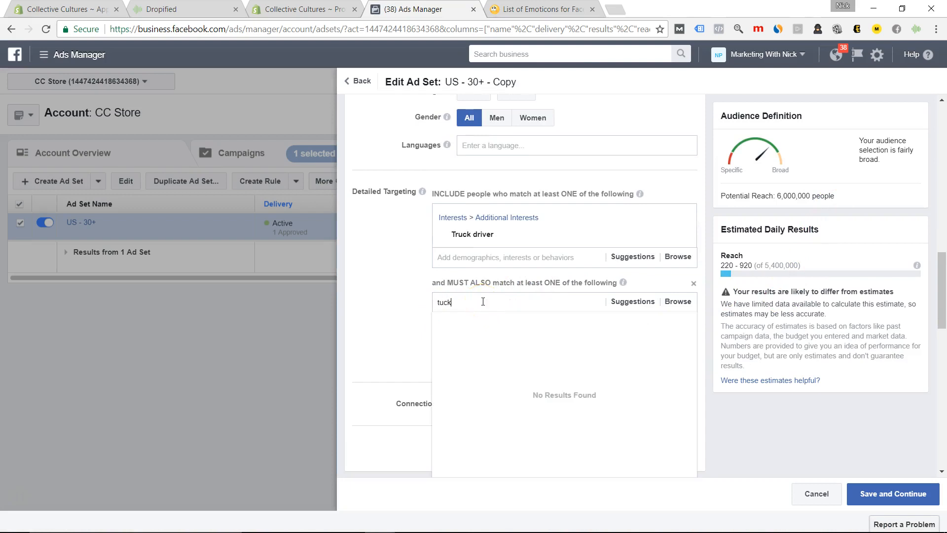
pyautogui.press('BackSpace')
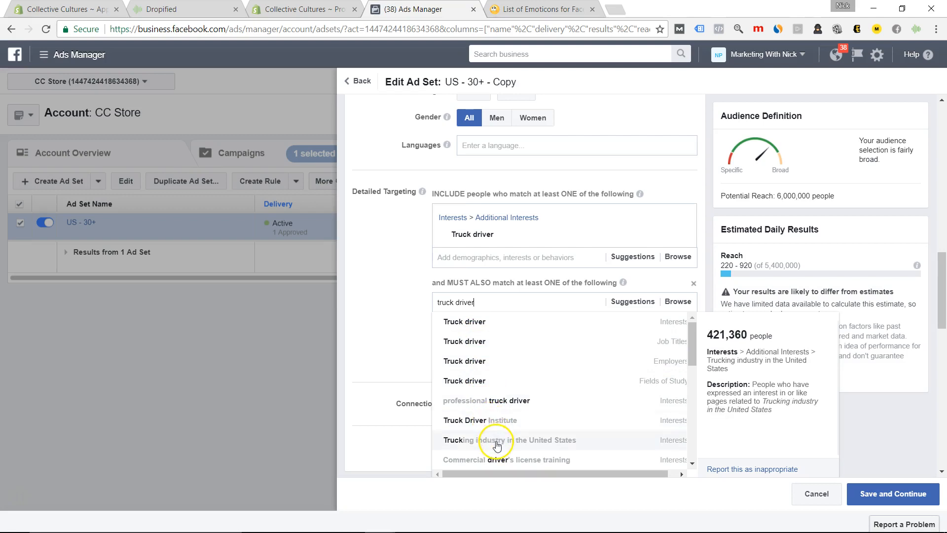
pyautogui.scroll(-2, 497, 444)
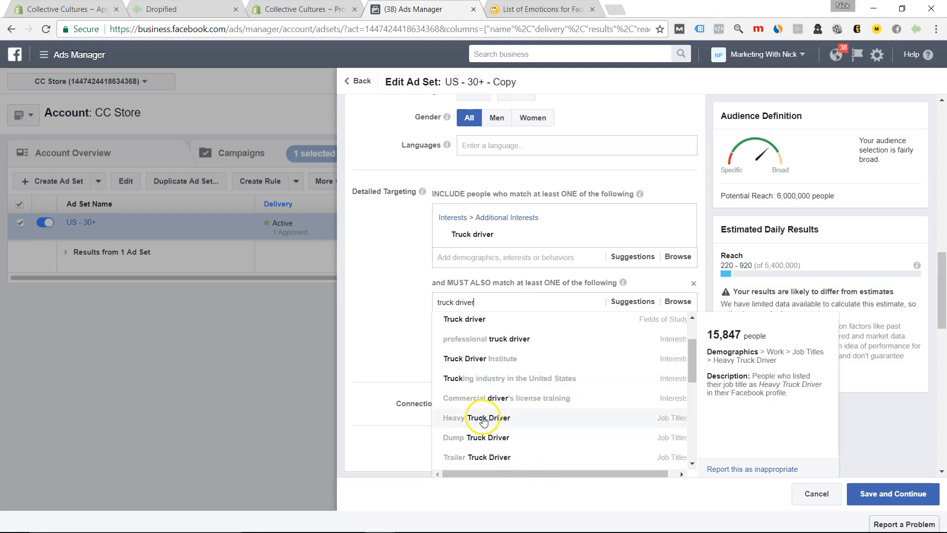
pyautogui.scroll(3, 459, 390)
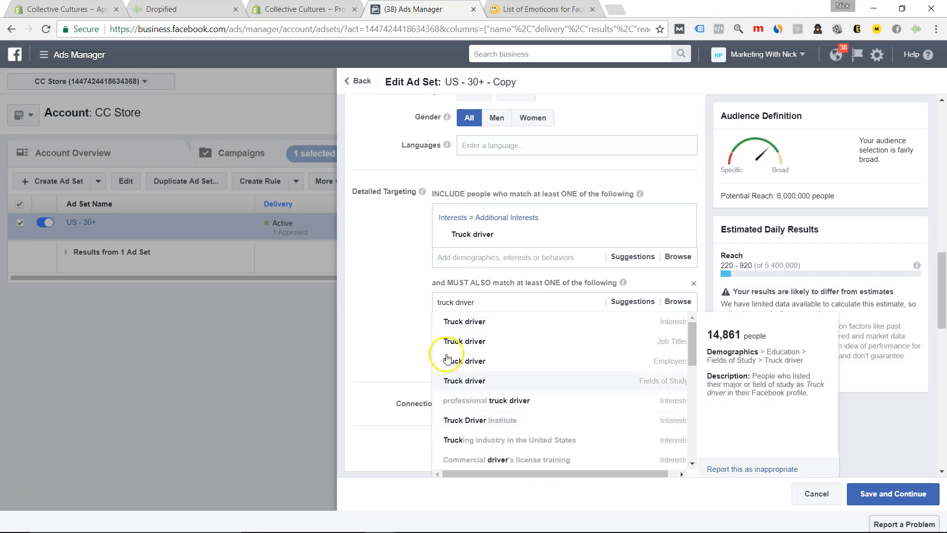
pyautogui.click(692, 284)
pyautogui.click(689, 234)
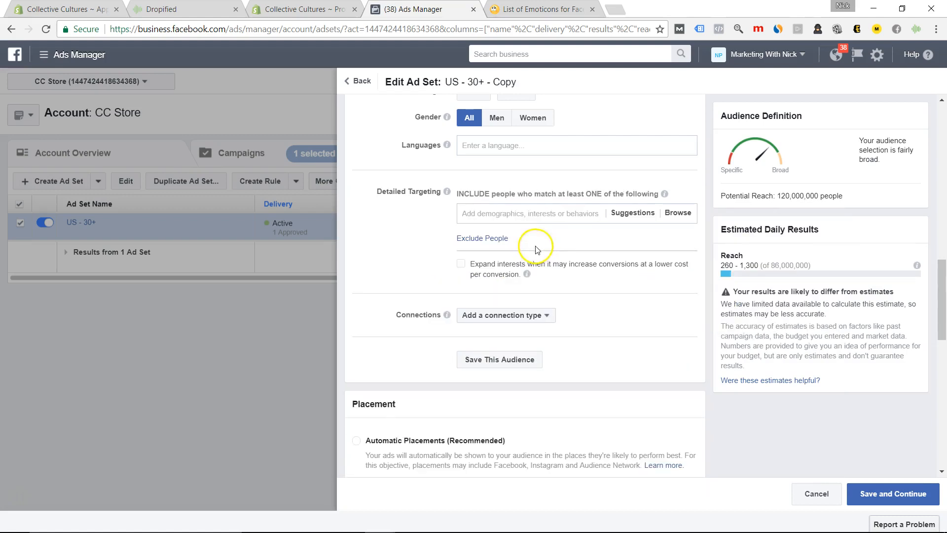
# Step: Search the detailed targeting for "truck driver" and include the Truck driver job title
pyautogui.click(510, 213)
pyautogui.write('tuck')
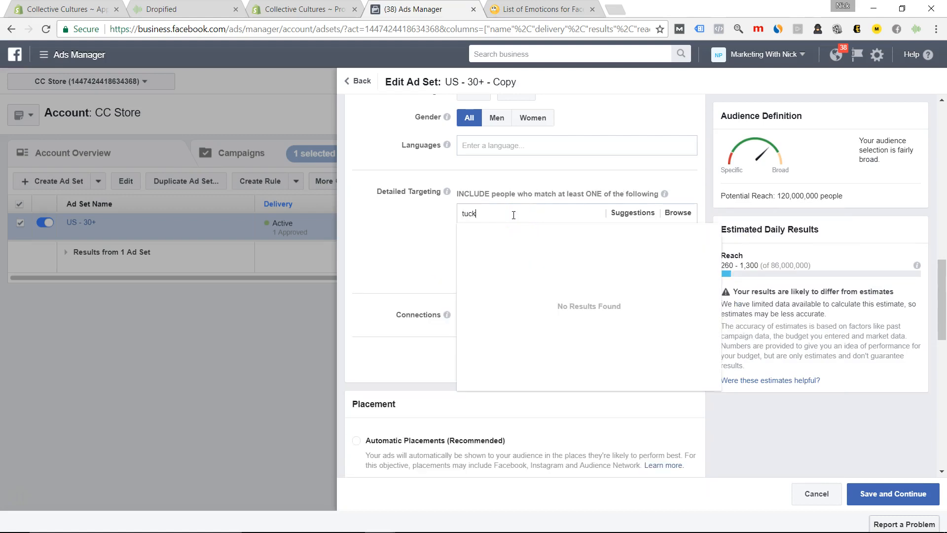
pyautogui.write('uck')
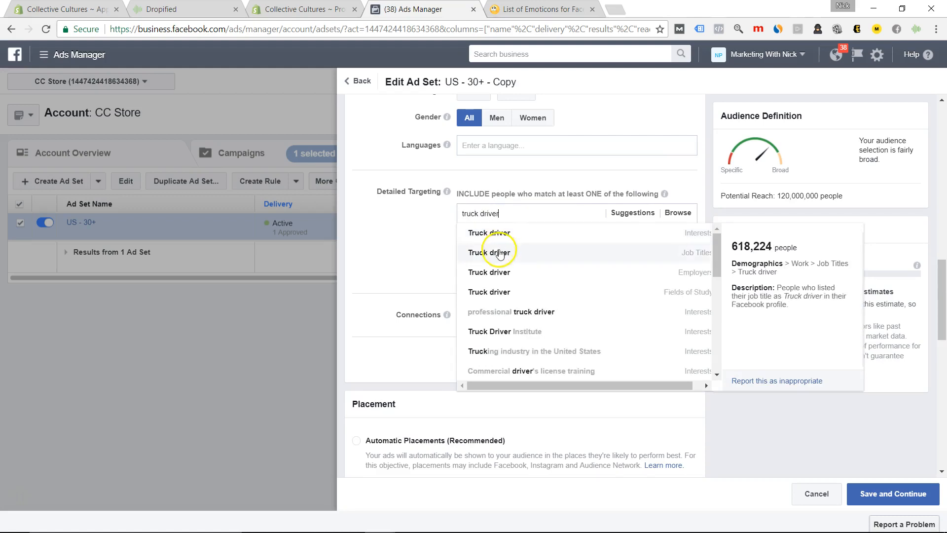
pyautogui.click(495, 252)
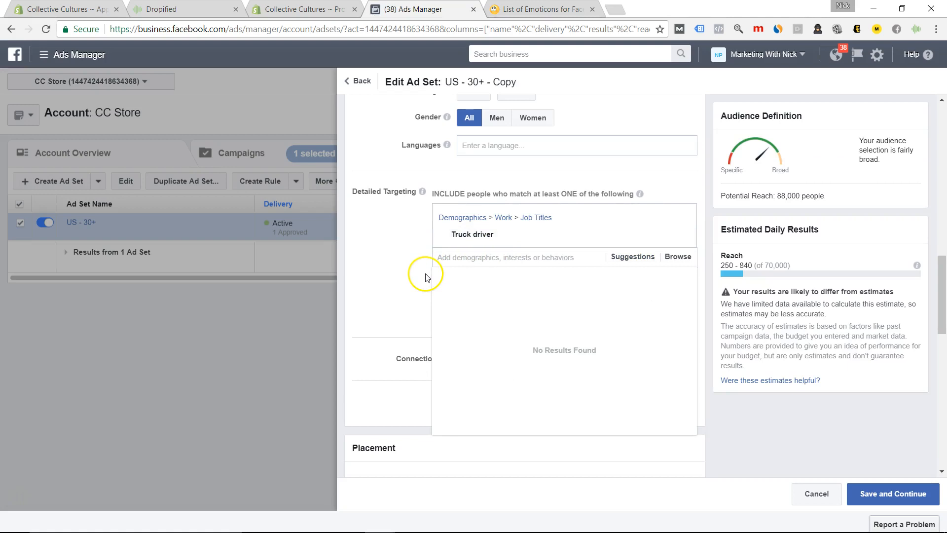
pyautogui.click(426, 281)
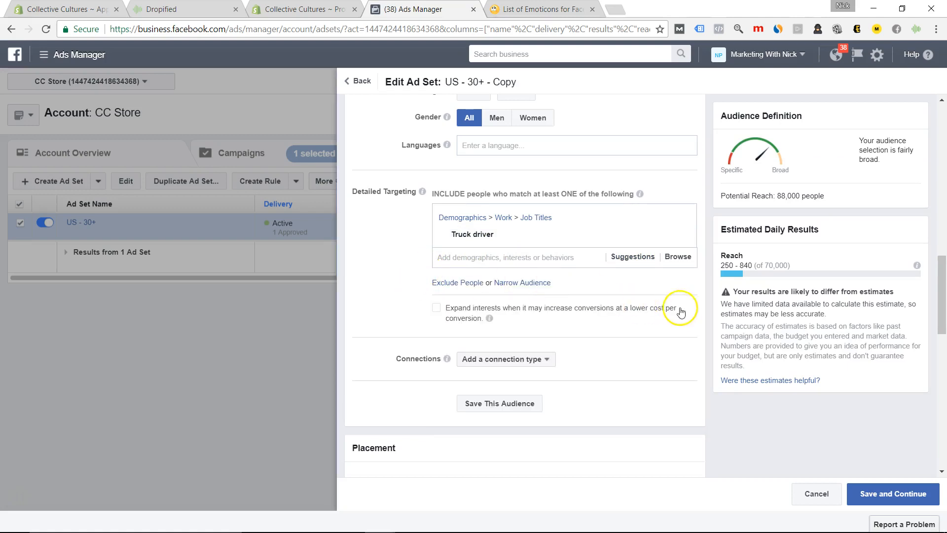
# Step: Rename the copied ad set as Trucker Job Title
pyautogui.scroll(-6, 678, 326)
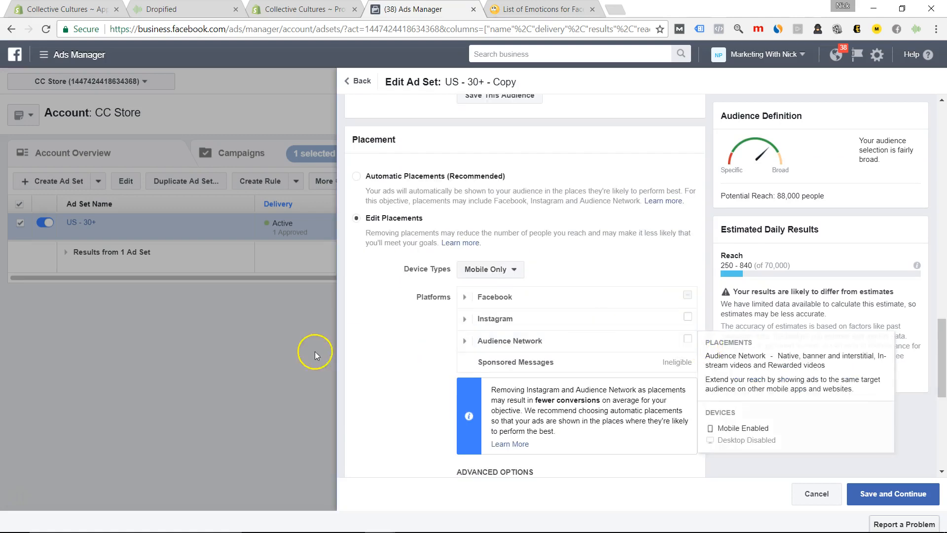
pyautogui.scroll(15, 669, 316)
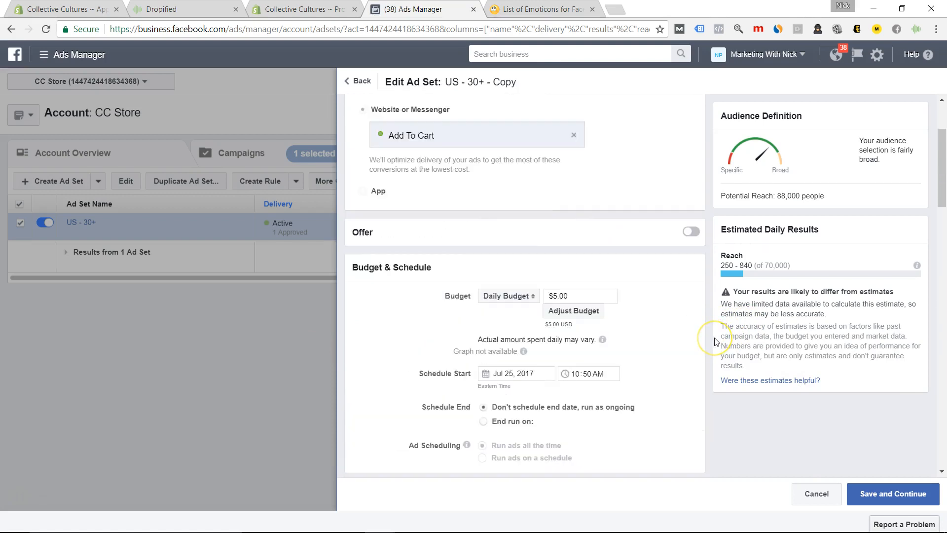
pyautogui.tripleClick(425, 133)
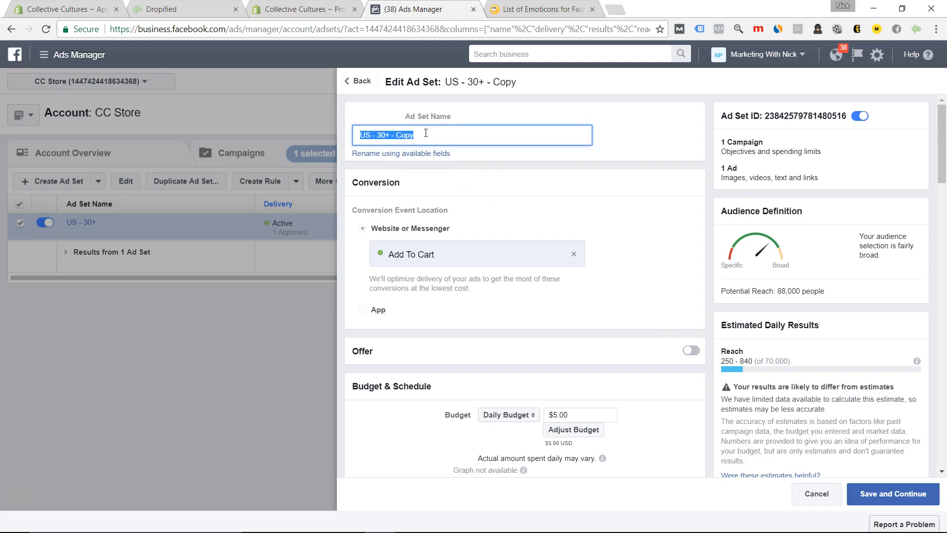
pyautogui.write('AMe')
pyautogui.press('BackSpace')
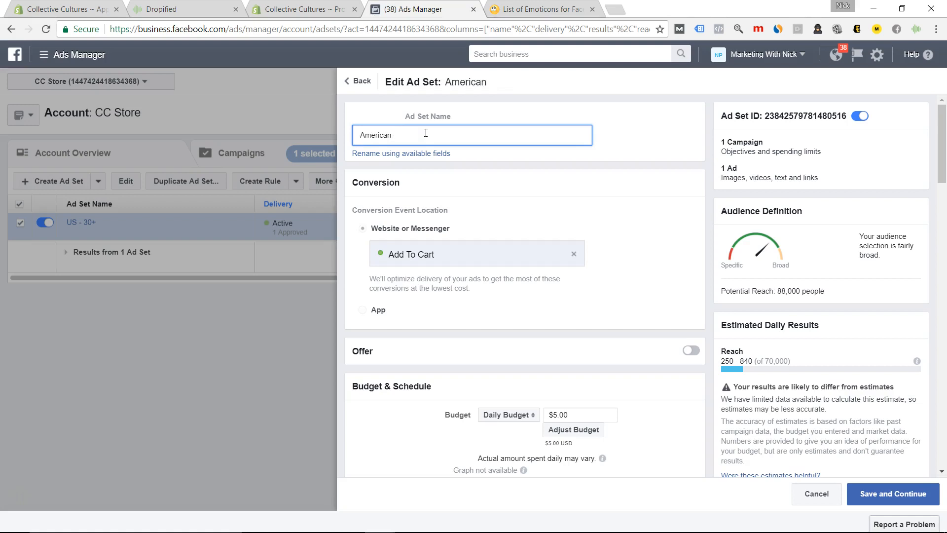
pyautogui.tripleClick(426, 133)
pyautogui.write('Trucker Job Title')
# Step: Add the suggested job titles Truck Driver/Operator and Professional Truck Driver to the ad set's detailed targeting
pyautogui.scroll(-10, 424, 163)
pyautogui.scroll(-3, 547, 434)
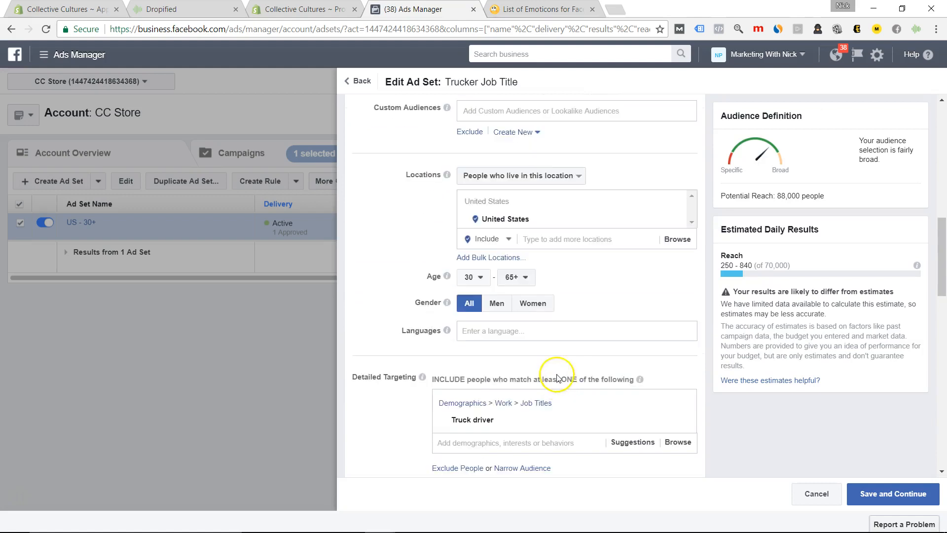
pyautogui.scroll(-3, 543, 410)
pyautogui.click(633, 318)
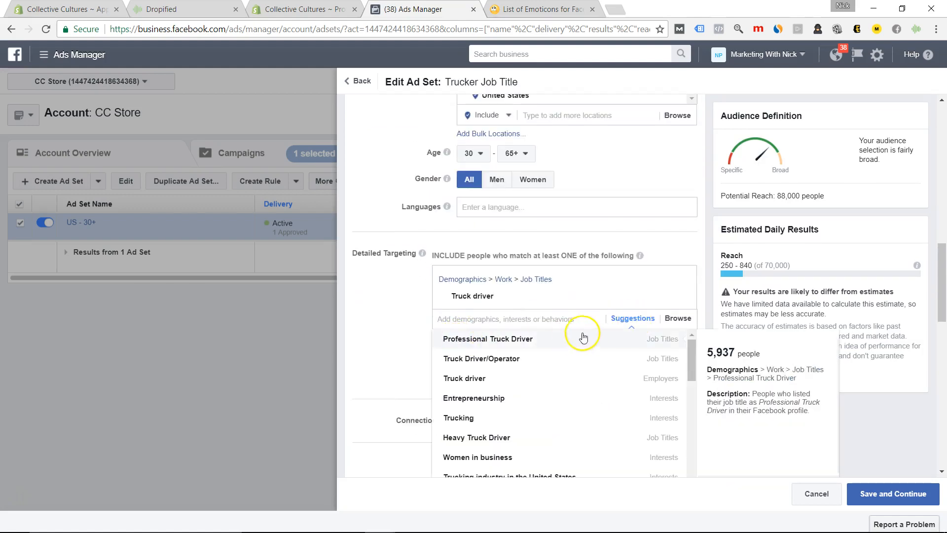
pyautogui.click(507, 362)
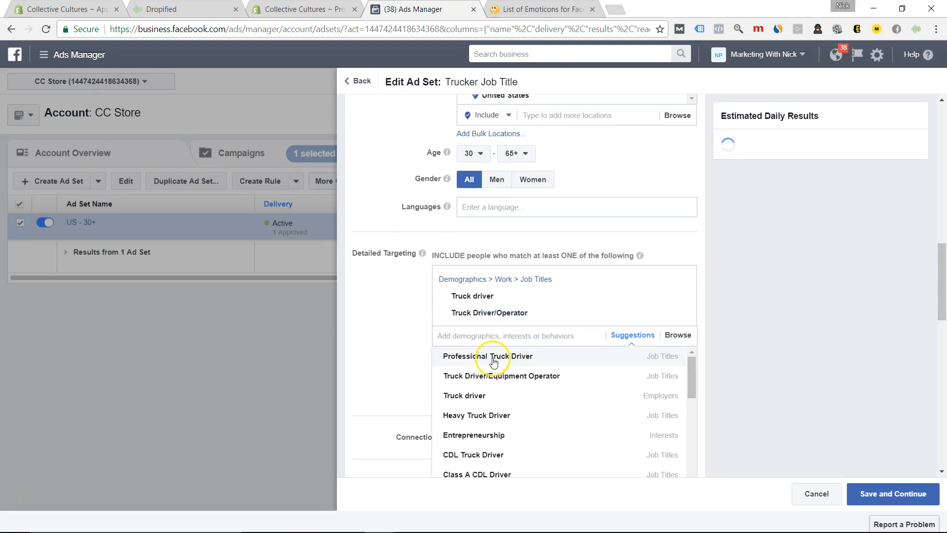
pyautogui.click(507, 359)
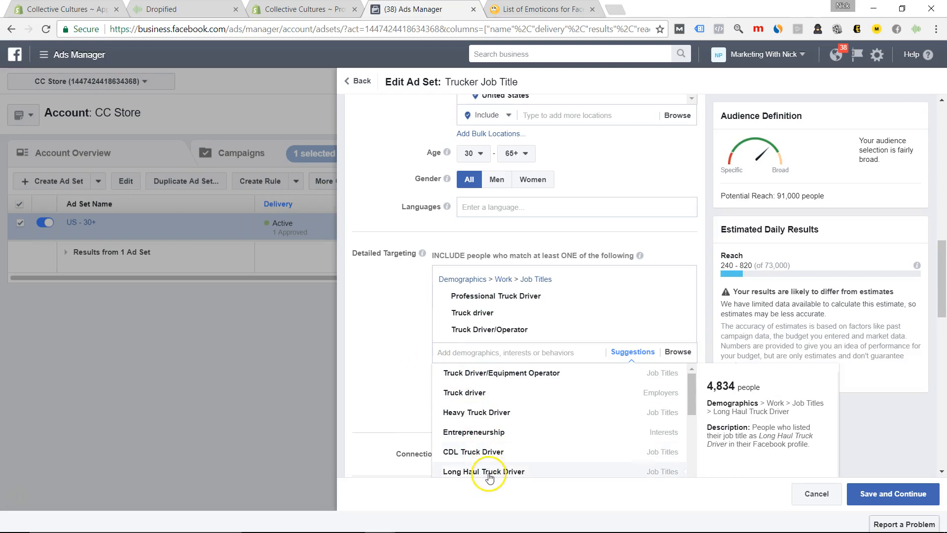
# Step: Add the suggested job titles CDL Truck Driver and Class A Truck Driver to the detailed targeting
pyautogui.scroll(-3, 493, 461)
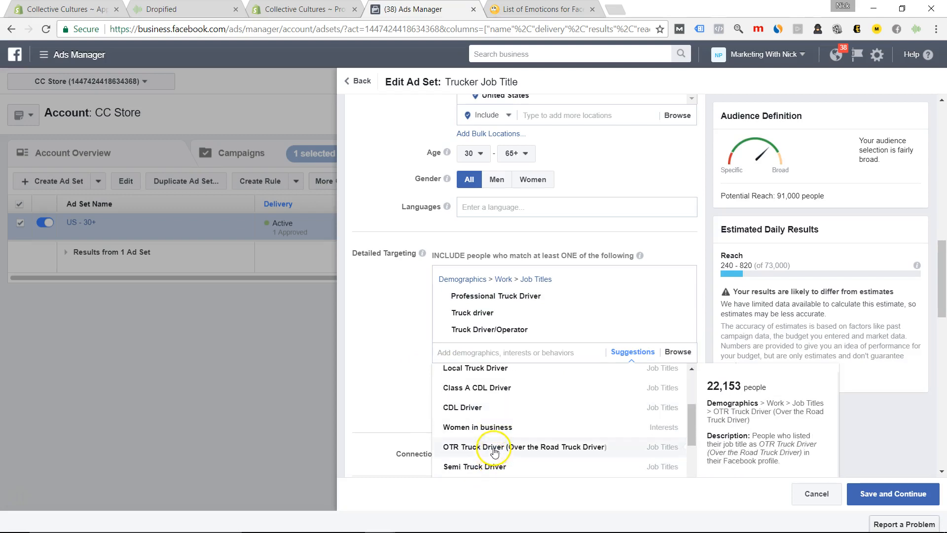
pyautogui.scroll(2, 491, 459)
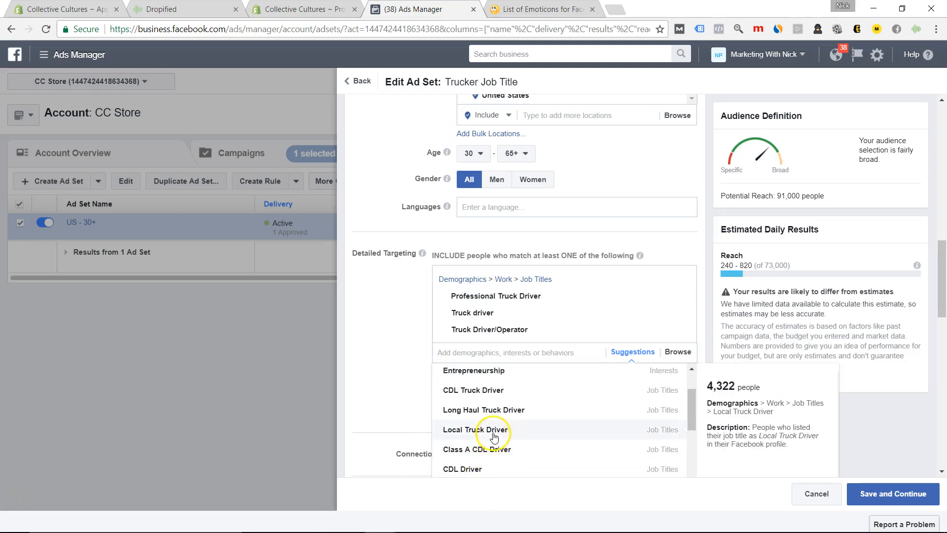
pyautogui.click(479, 392)
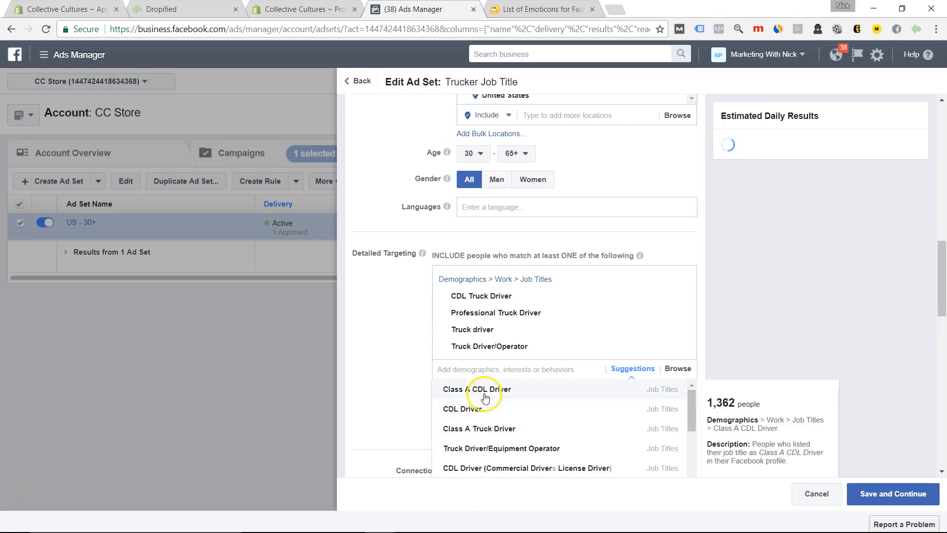
pyautogui.click(500, 429)
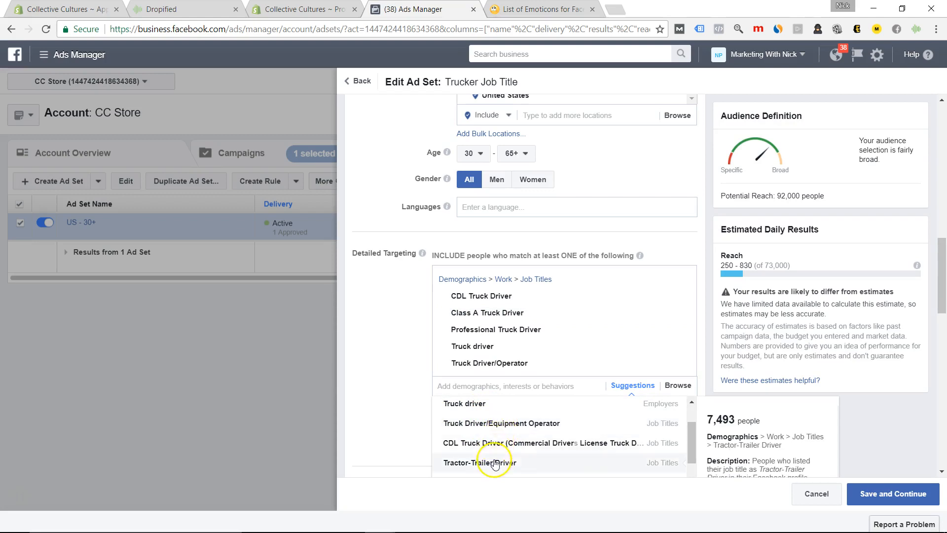
pyautogui.scroll(2, 540, 444)
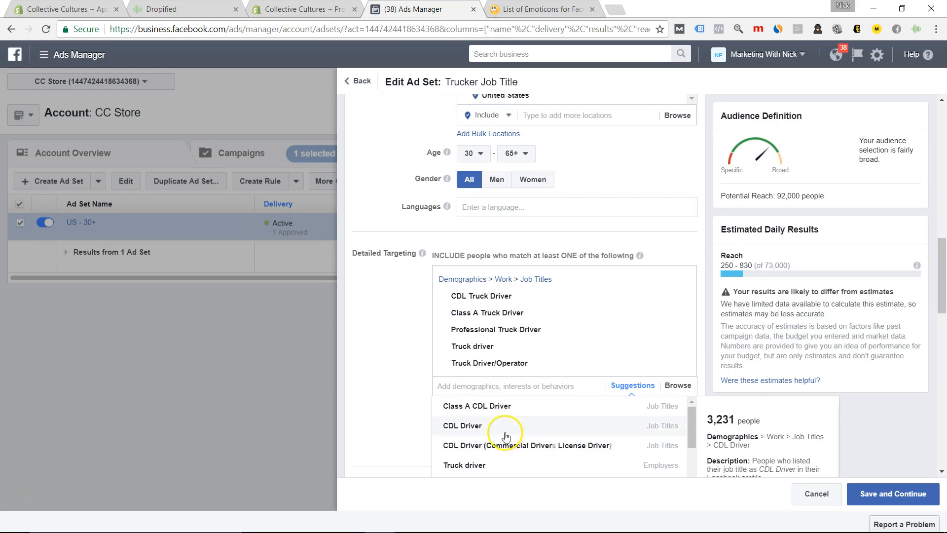
pyautogui.click(406, 354)
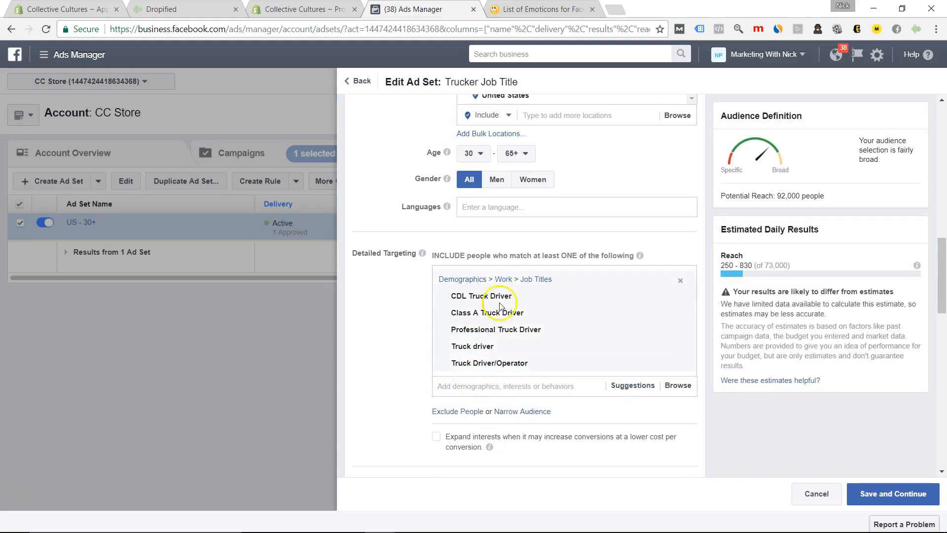
# Step: Rename the copied ad set as Trucker Job Titles 30+
pyautogui.scroll(-10, 442, 114)
pyautogui.scroll(2, 449, 128)
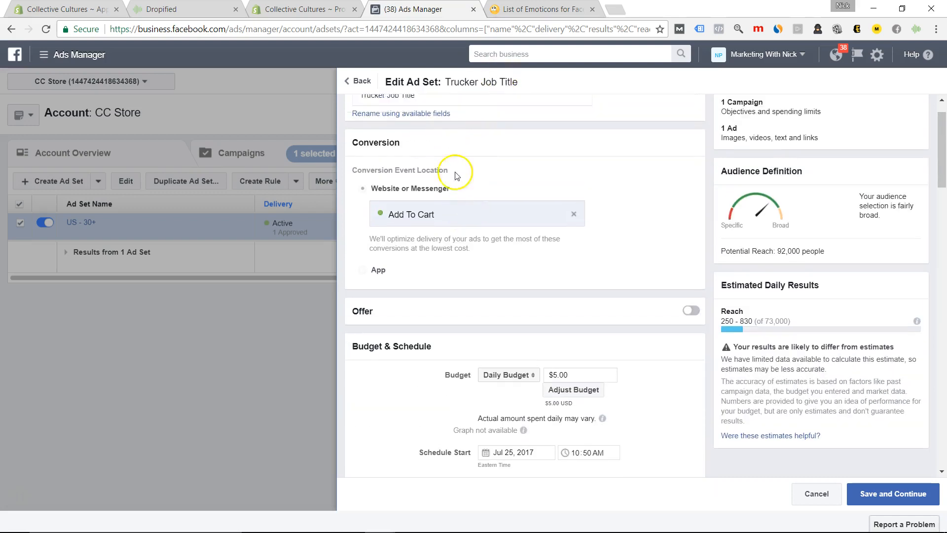
pyautogui.click(438, 137)
pyautogui.write('s 30+')
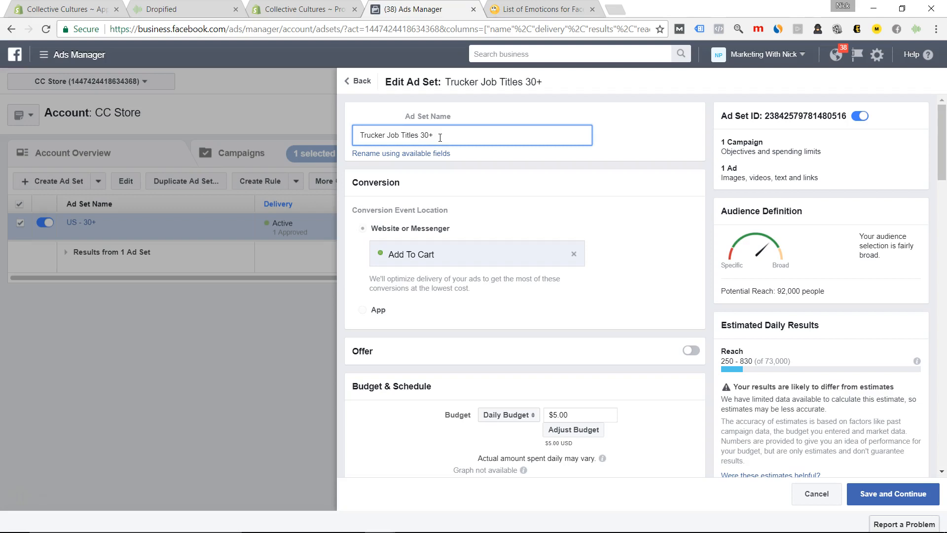
# Step: Review the placement and optimization settings of the copied ad set, and save it together with its ad
pyautogui.scroll(-20, 628, 268)
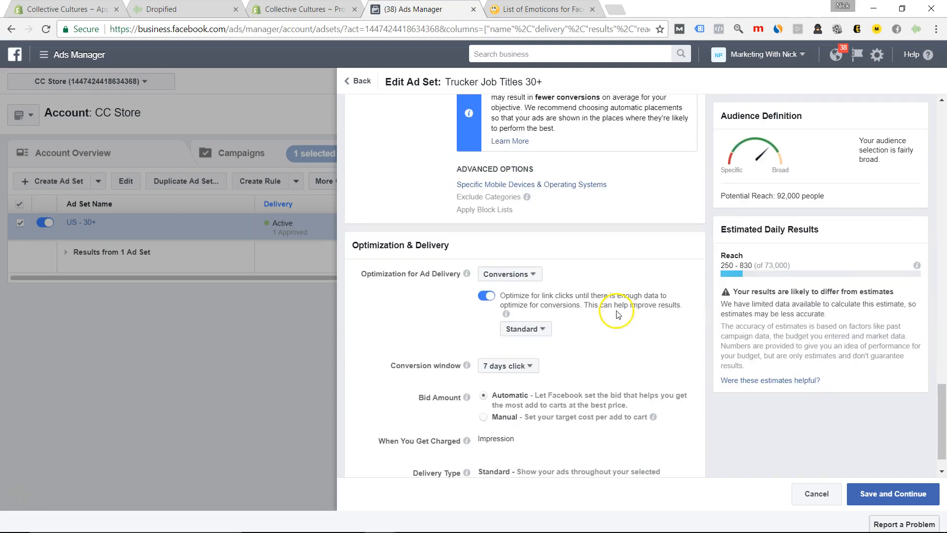
pyautogui.scroll(12, 636, 346)
pyautogui.scroll(-12, 598, 313)
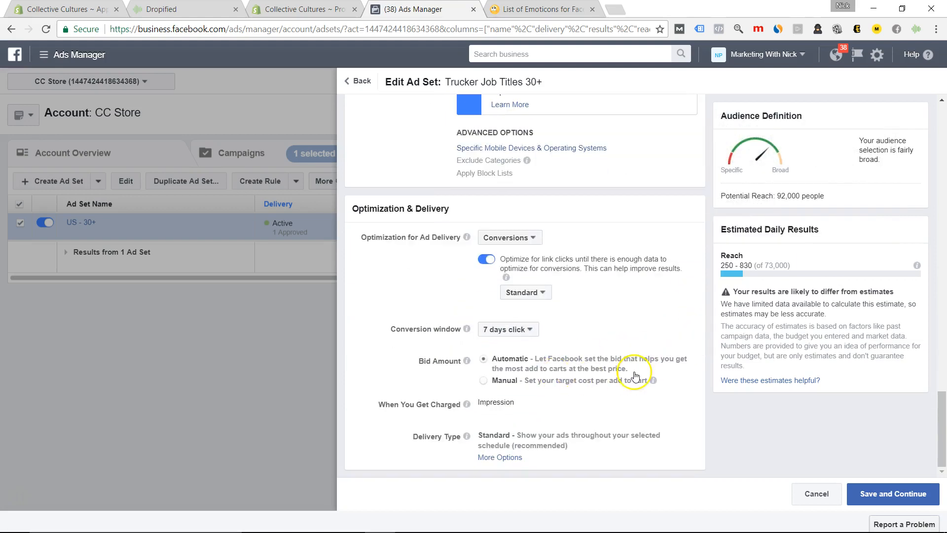
pyautogui.click(876, 493)
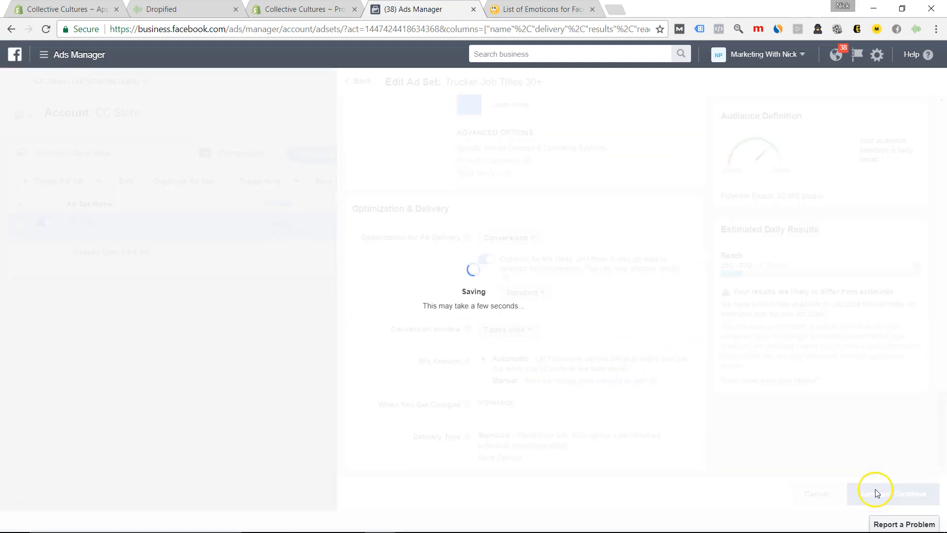
pyautogui.click(899, 492)
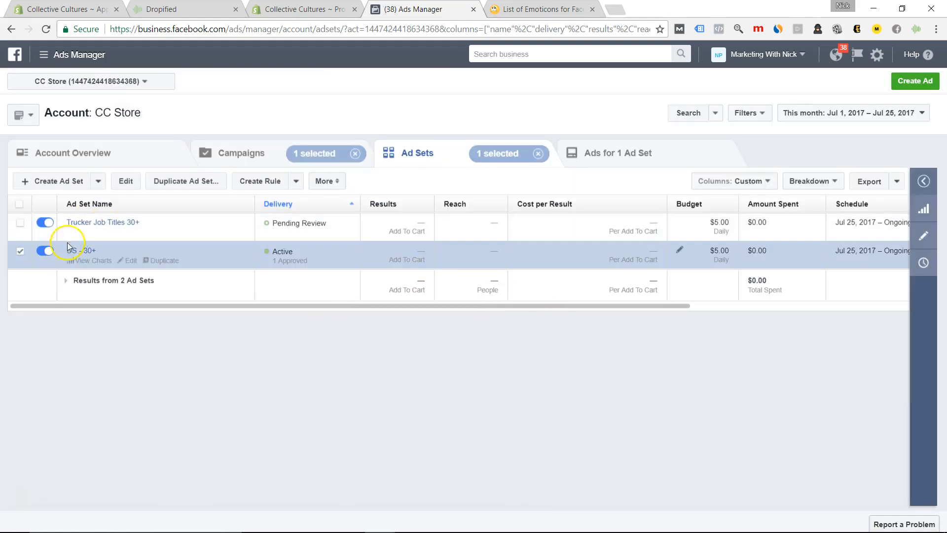
# Step: Rename the original US - 30+ ad set as American Trucker Interests 30+ and save the change
pyautogui.click(129, 260)
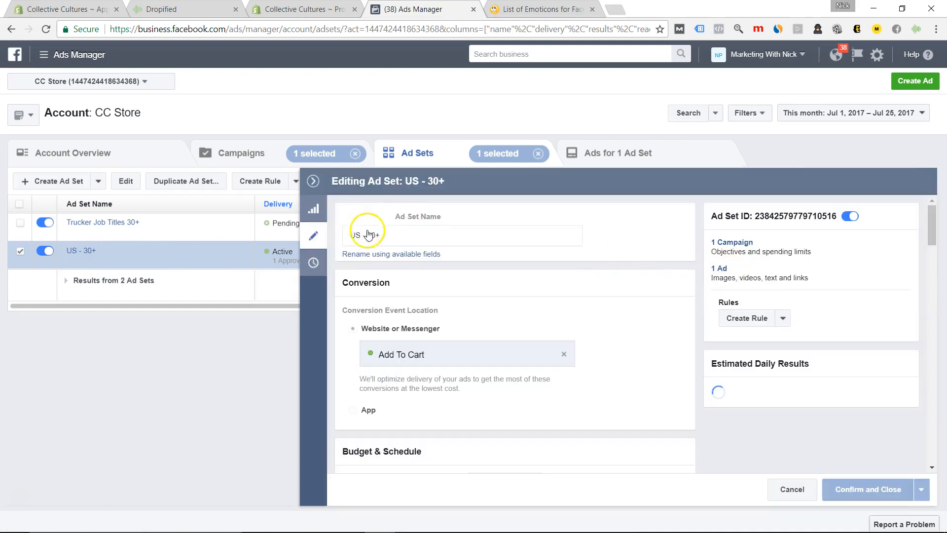
pyautogui.click(386, 232)
pyautogui.tripleClick(386, 232)
pyautogui.write('American Trucker INterests')
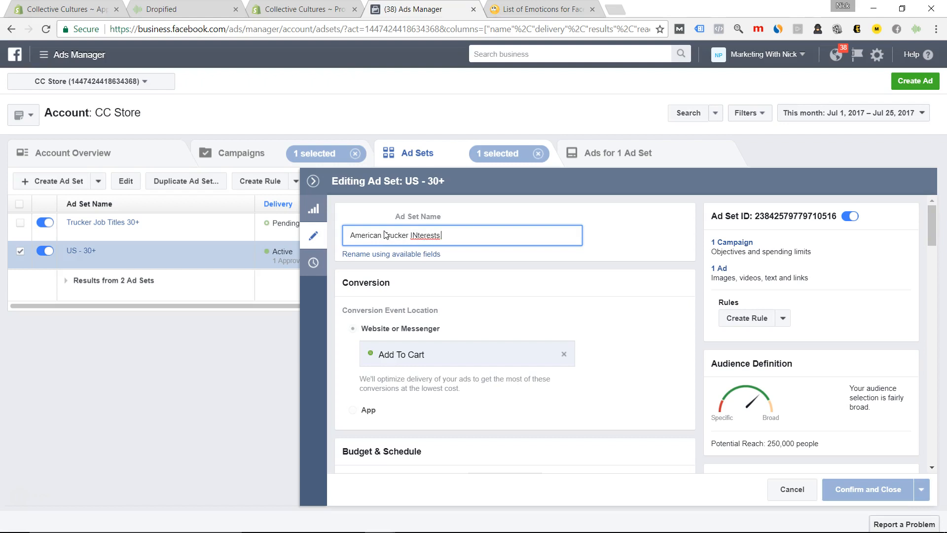
pyautogui.write('+')
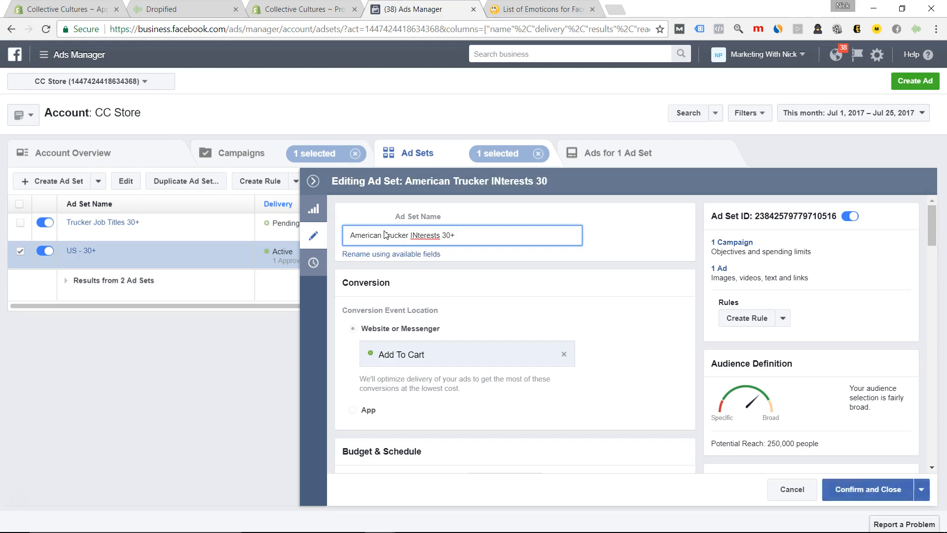
pyautogui.click(419, 235)
pyautogui.press('BackSpace')
pyautogui.write('n')
pyautogui.click(844, 499)
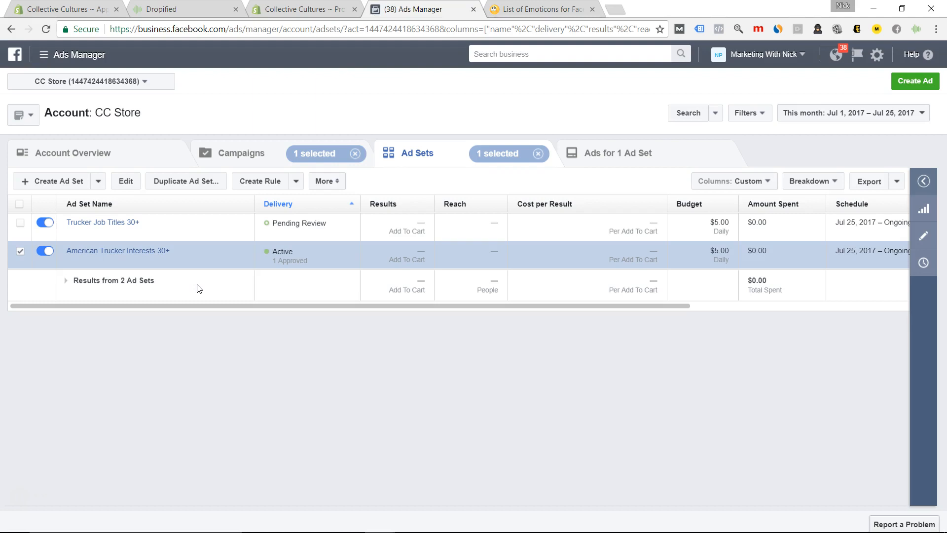
# Step: Open the ad sets of the How You Did It Canvas - Conversions - Copy campaign
pyautogui.click(196, 253)
pyautogui.click(238, 162)
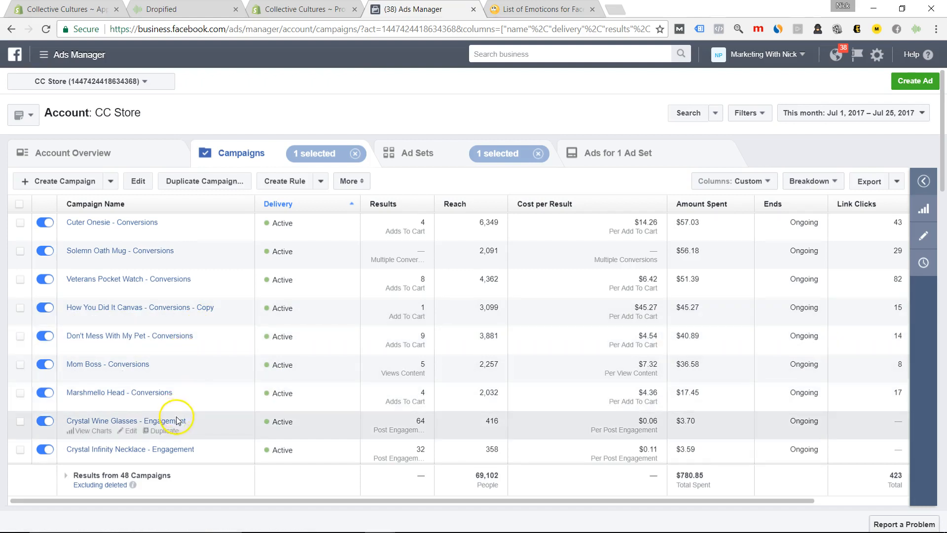
pyautogui.click(187, 309)
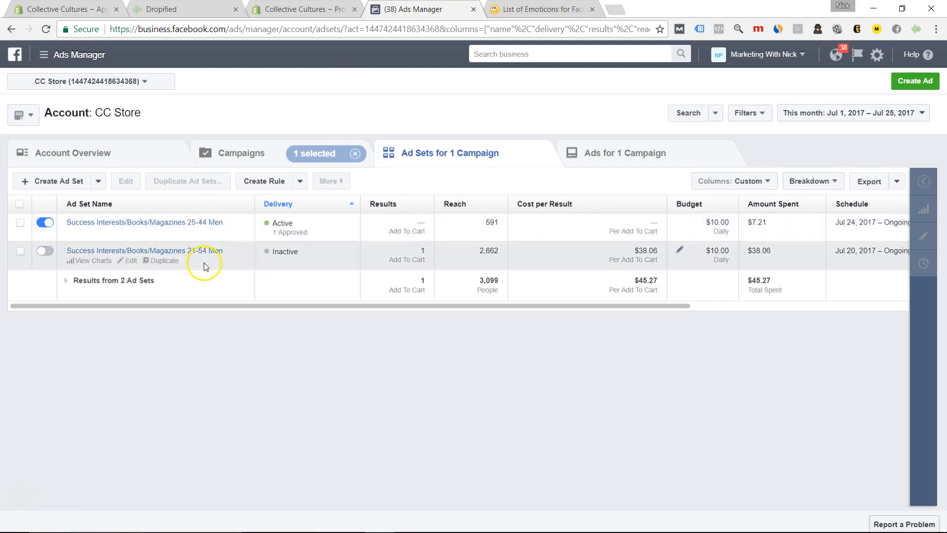
# Step: Break the ad set results down by age, examine the 25–34 and 35–44 rows of the 21-54 Men ad set, and remove the breakdown
pyautogui.moveTo(547, 307); pyautogui.dragTo(823, 315)
pyautogui.click(813, 181)
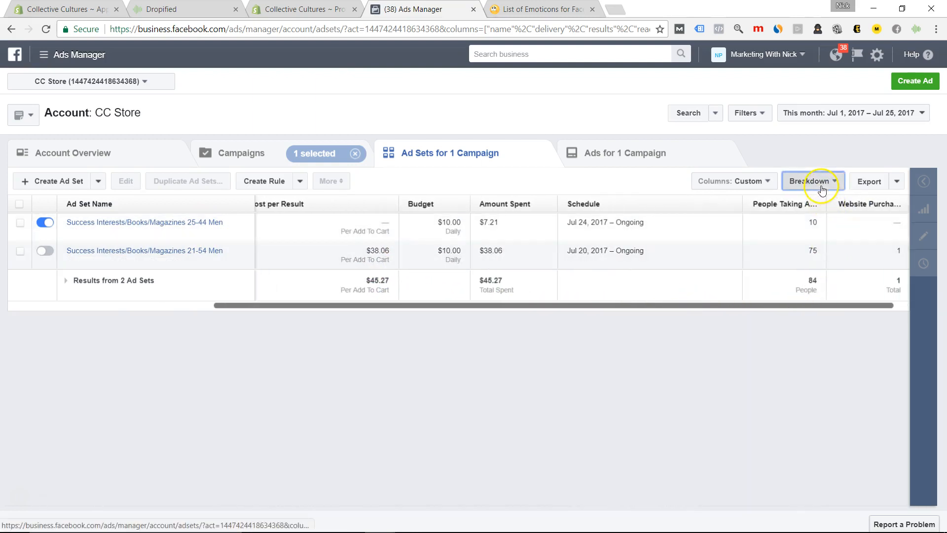
pyautogui.click(739, 242)
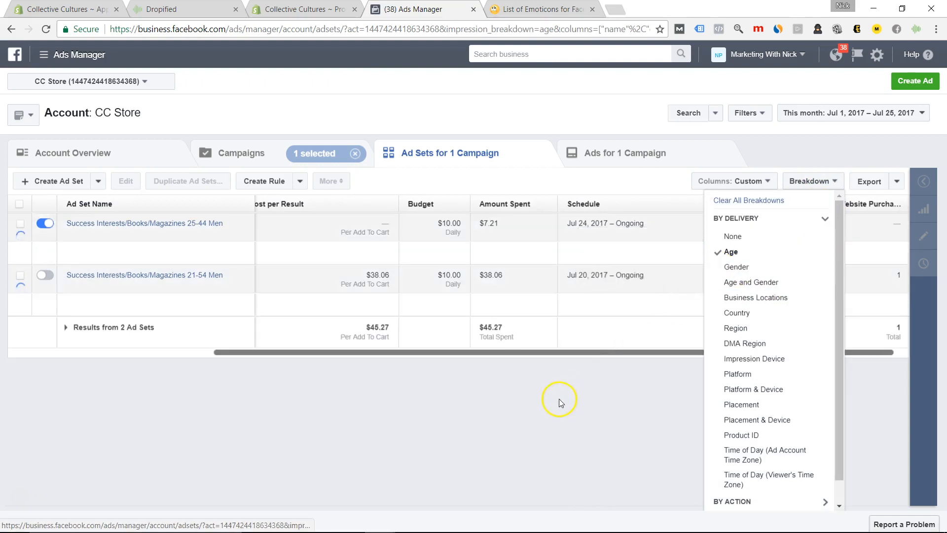
pyautogui.click(167, 356)
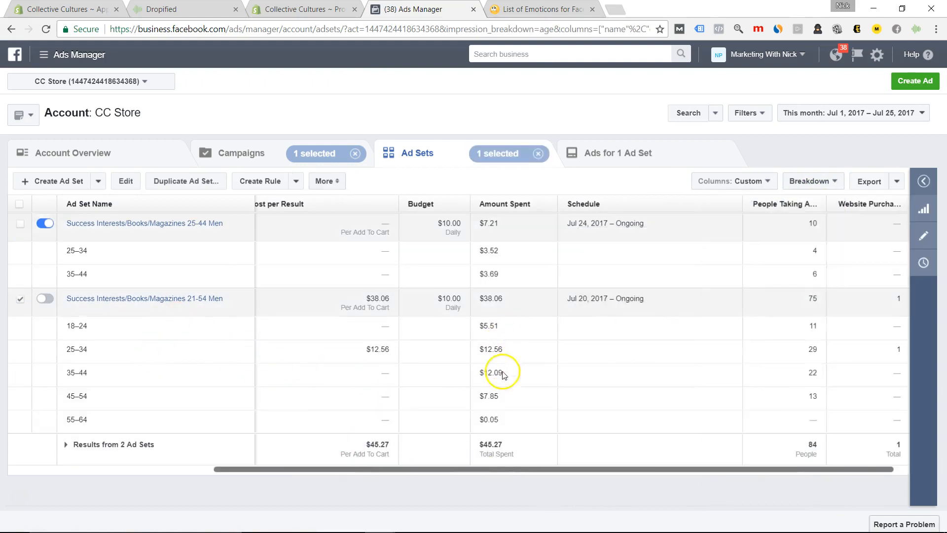
pyautogui.moveTo(787, 468); pyautogui.dragTo(845, 468)
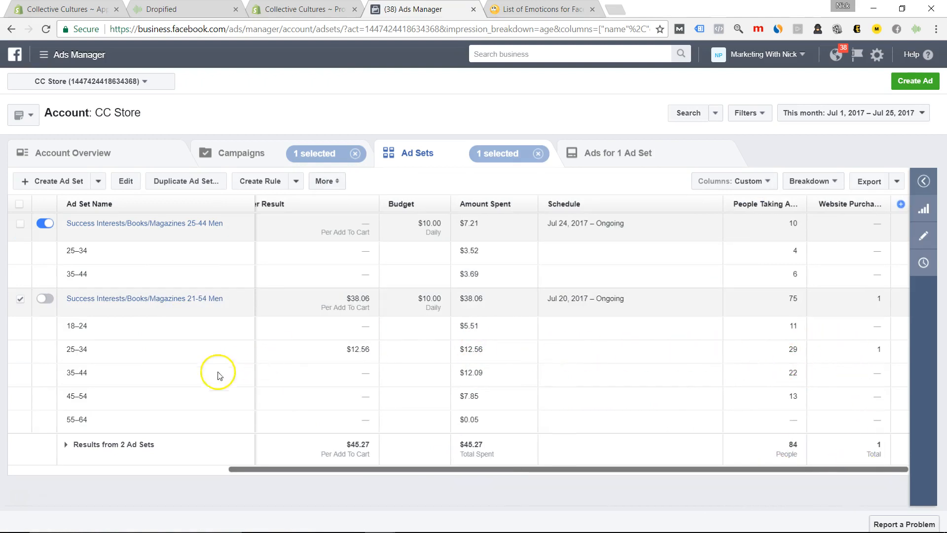
pyautogui.moveTo(878, 381); pyautogui.dragTo(67, 356)
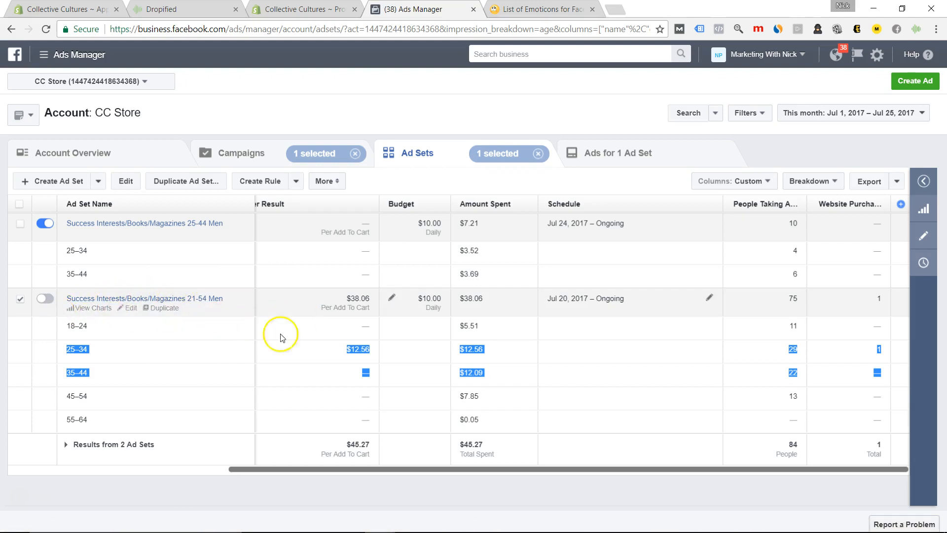
pyautogui.click(808, 182)
pyautogui.click(734, 232)
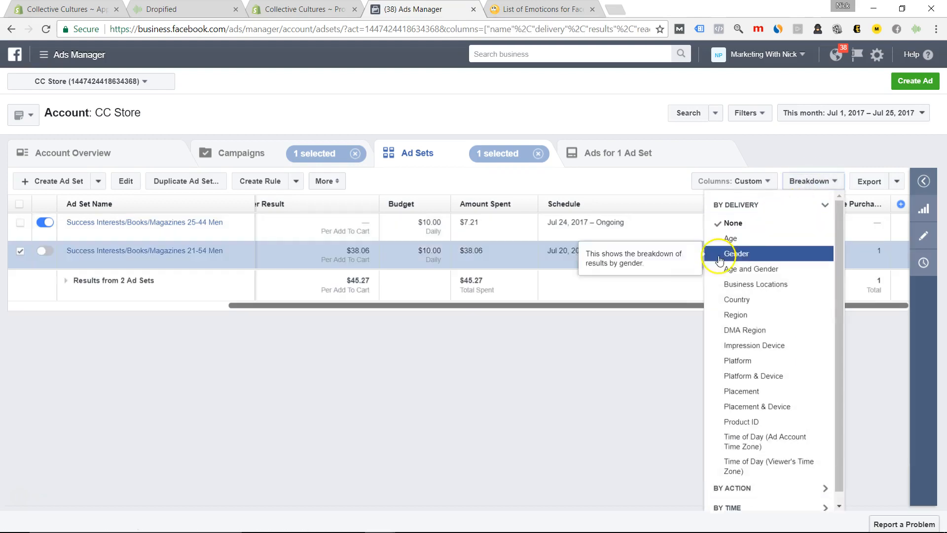
# Step: Try to duplicate the Success Interests/Books/Magazines 25-44 Men ad set, attempting it twice, and close the duplication form
pyautogui.click(170, 234)
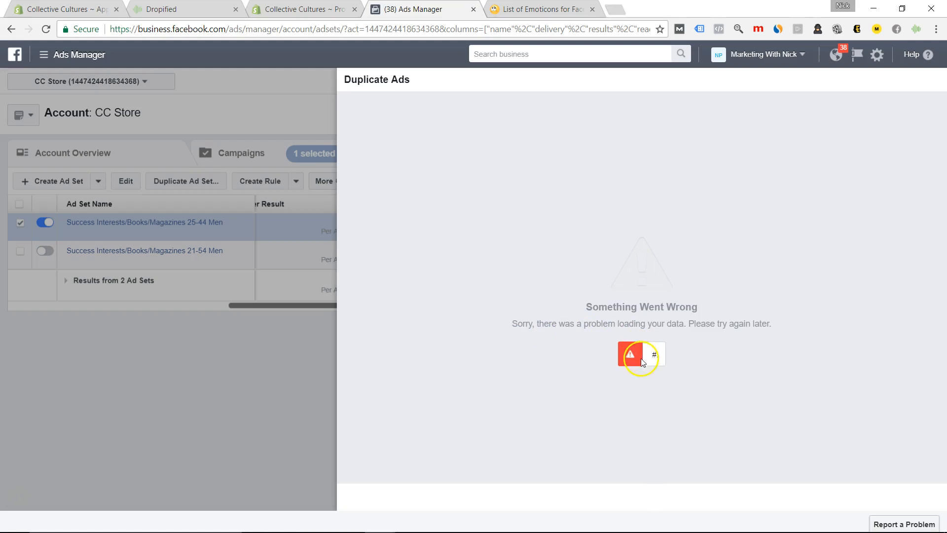
pyautogui.click(169, 324)
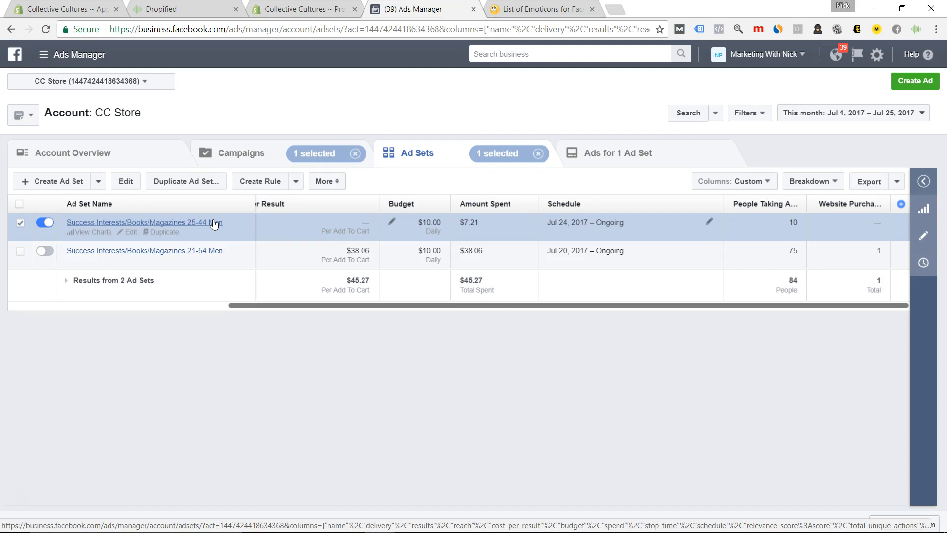
pyautogui.click(173, 231)
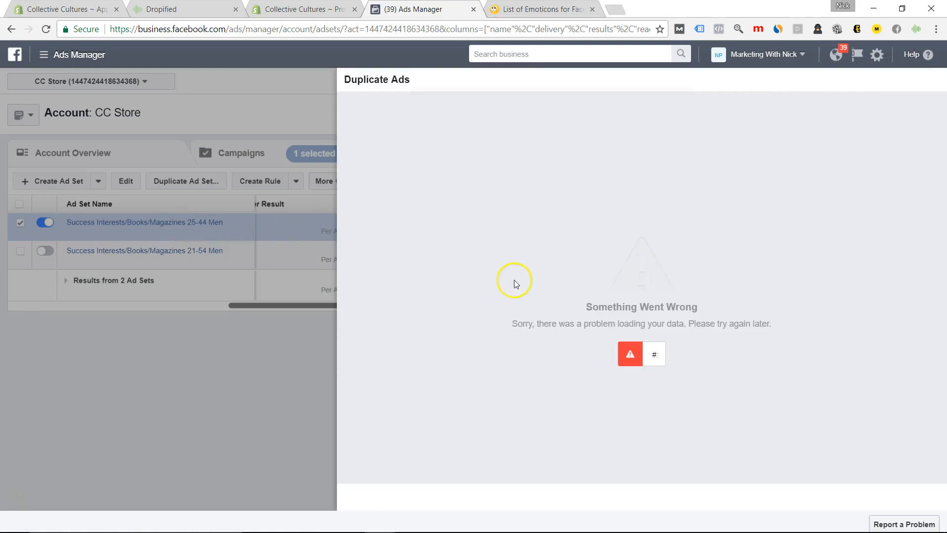
pyautogui.click(301, 326)
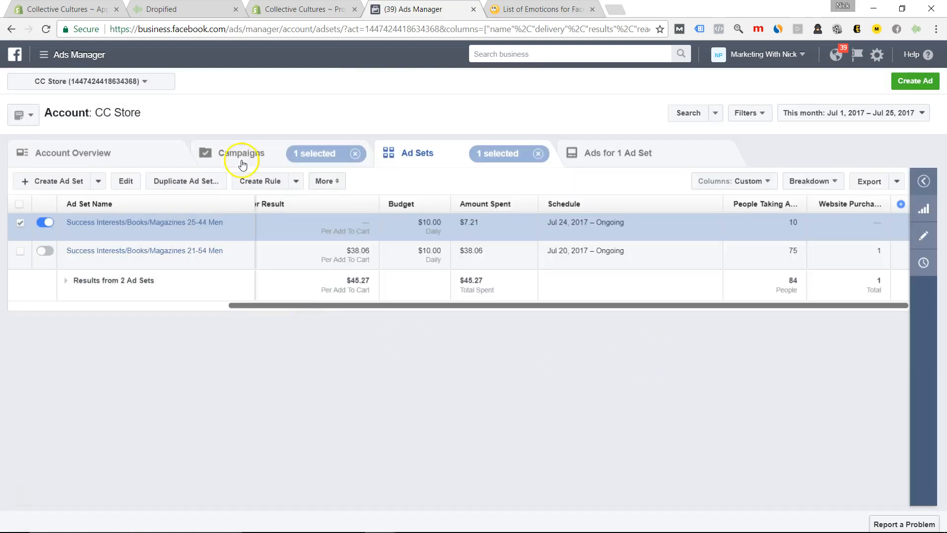
# Step: Reload the page, retry duplicating the 25-44 Men ad set, and return to the campaign list
pyautogui.click(46, 29)
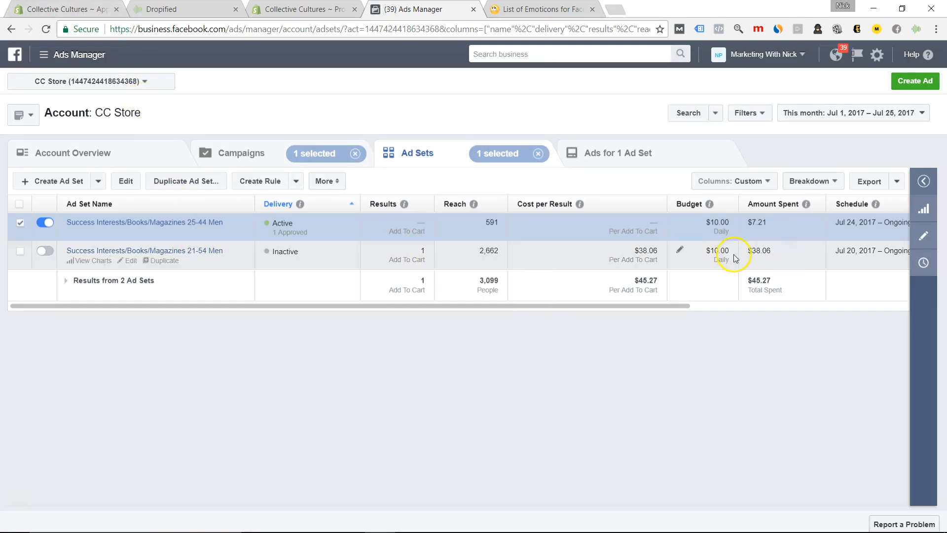
pyautogui.click(174, 234)
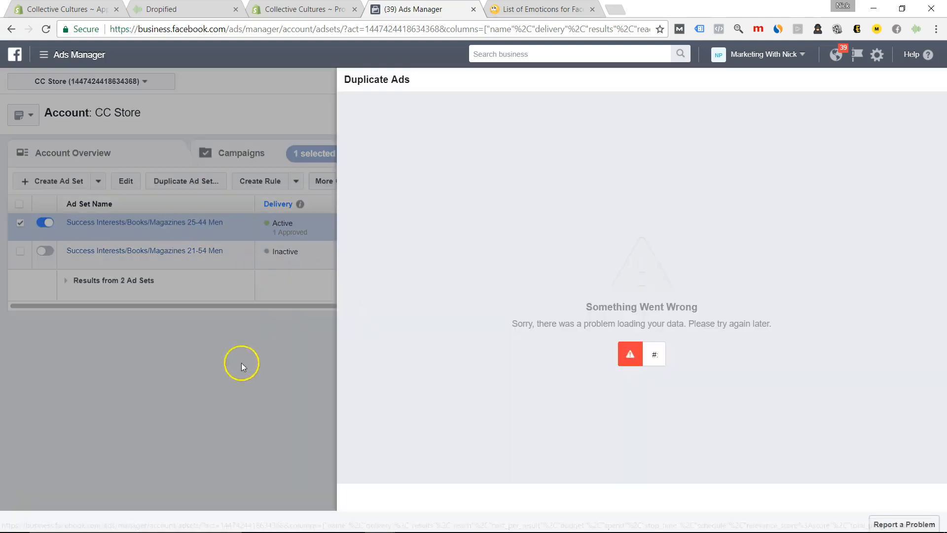
pyautogui.click(241, 362)
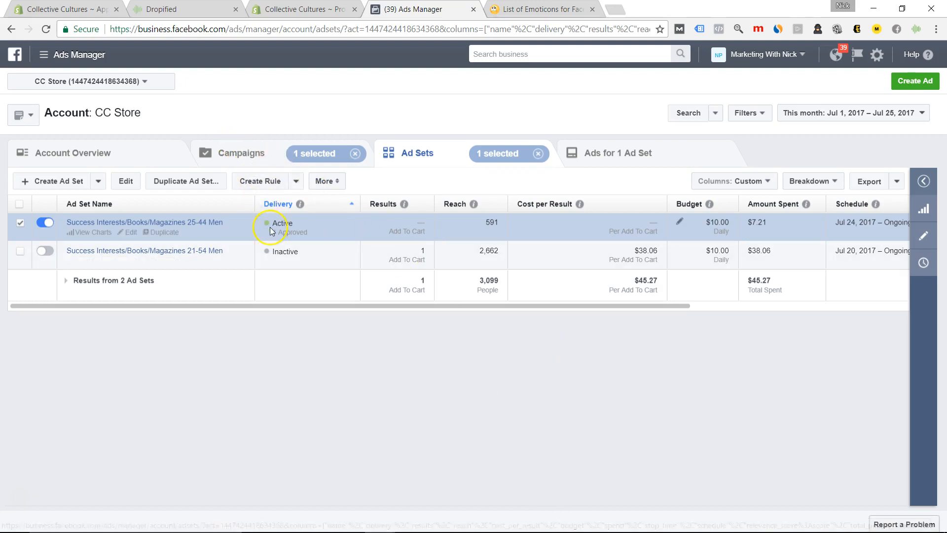
pyautogui.click(235, 154)
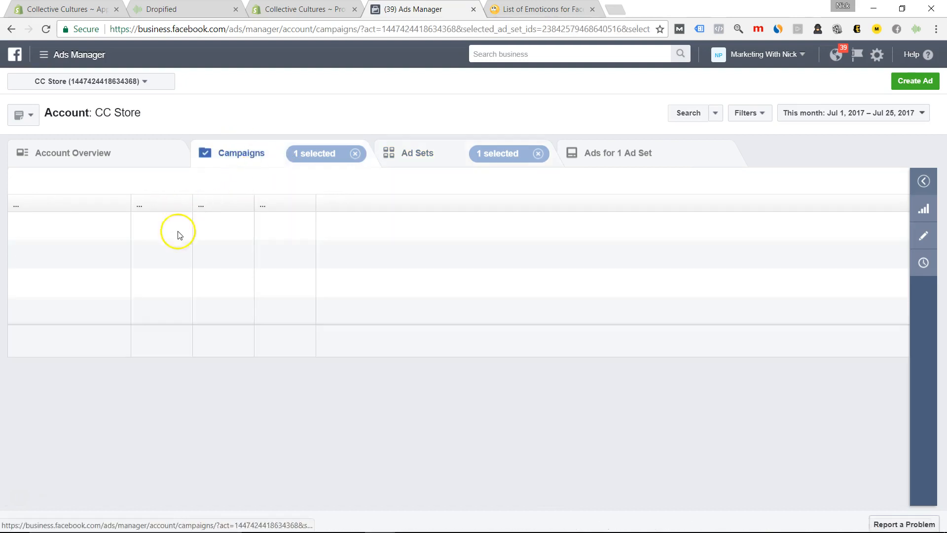